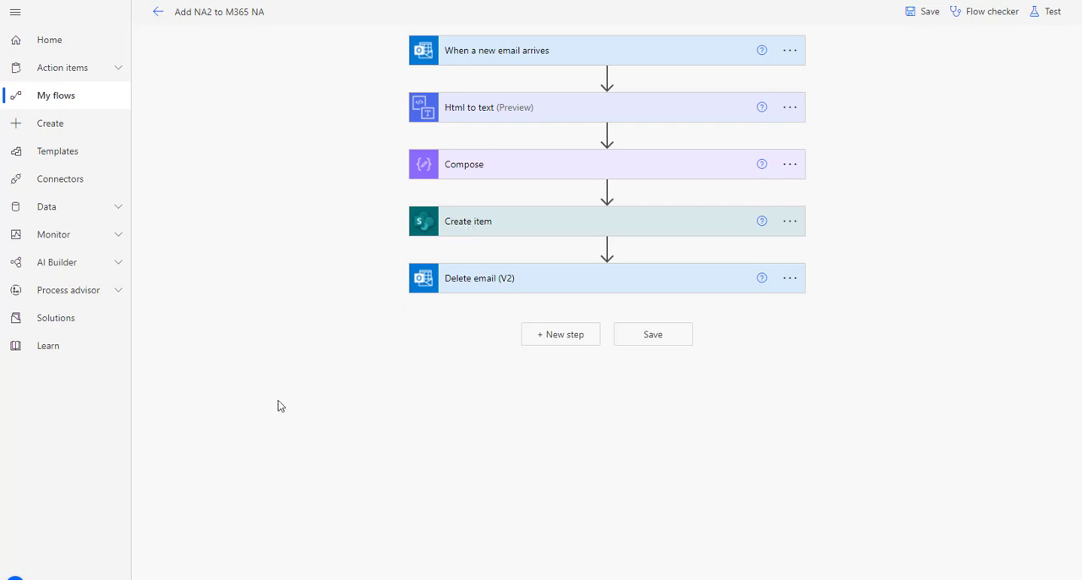
Step: Examine the notes in the Notes & Actions Power Apps window and the entries in the MN SharePoint list
key("alt+Tab")
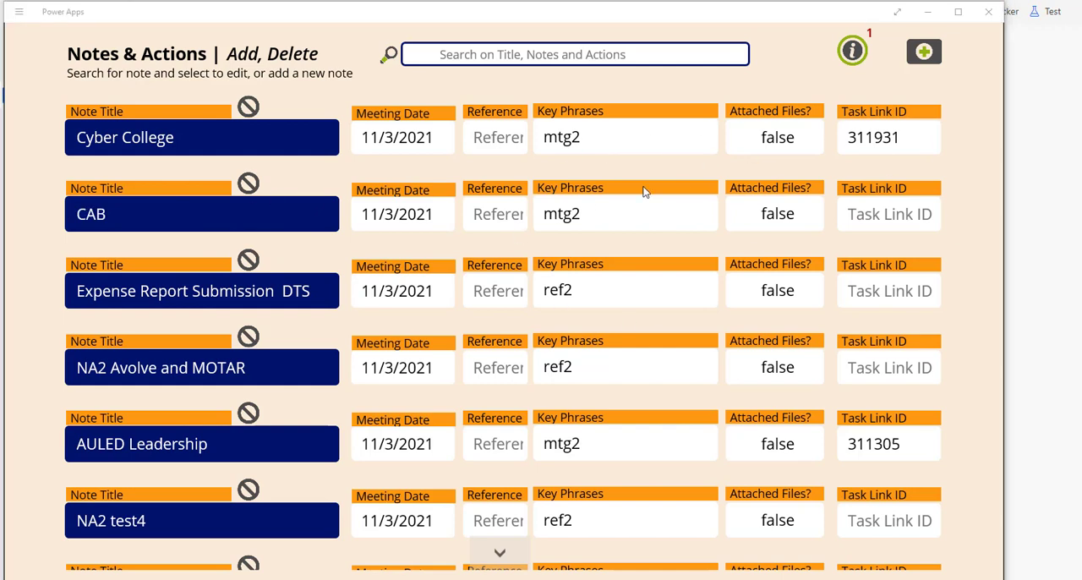
left_click(927, 12)
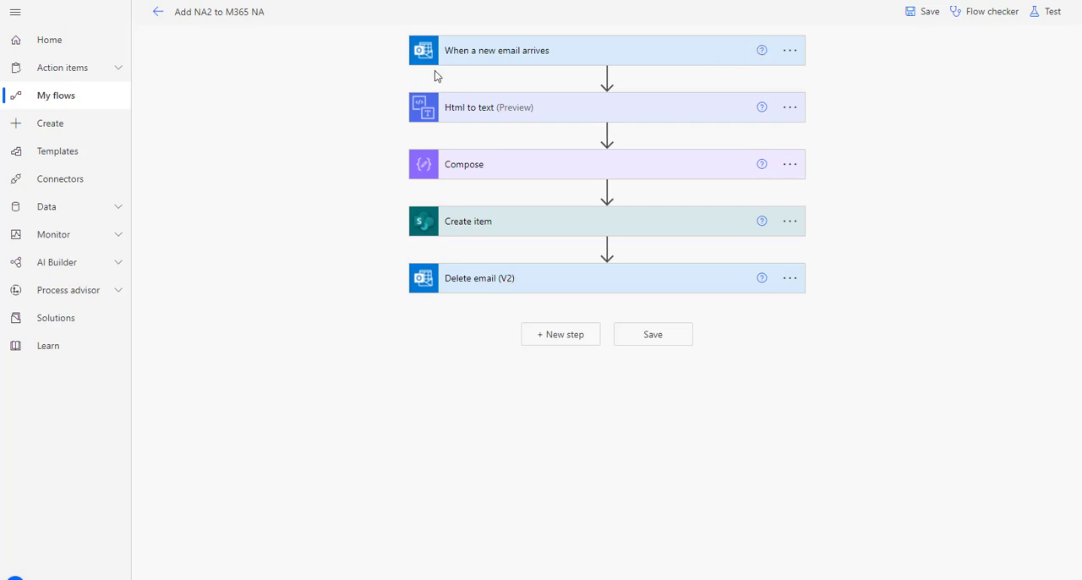
left_click(1, 78)
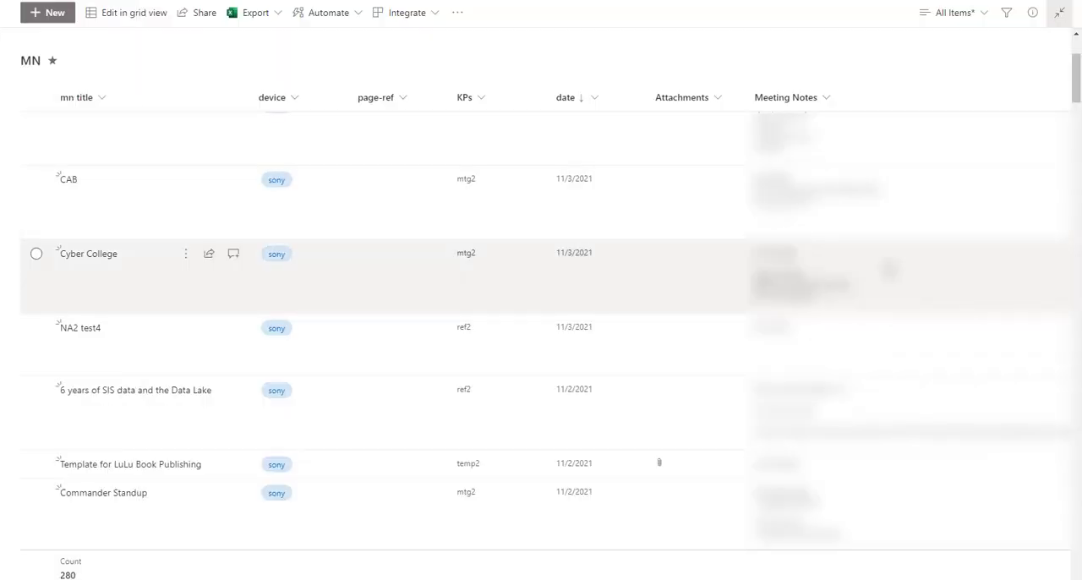
scroll(459, 347, "down", 2)
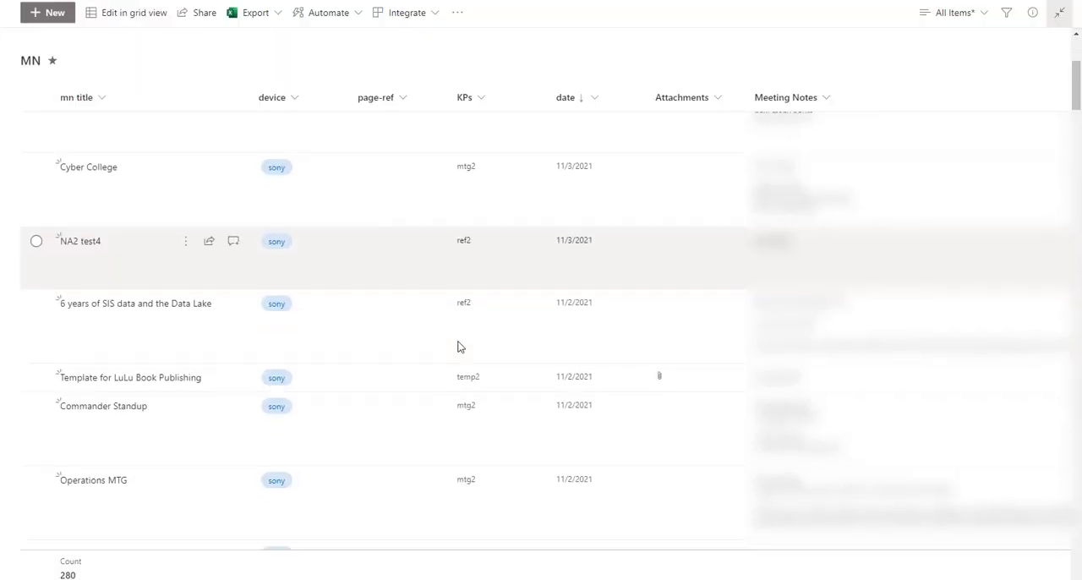
scroll(459, 347, "down", 1)
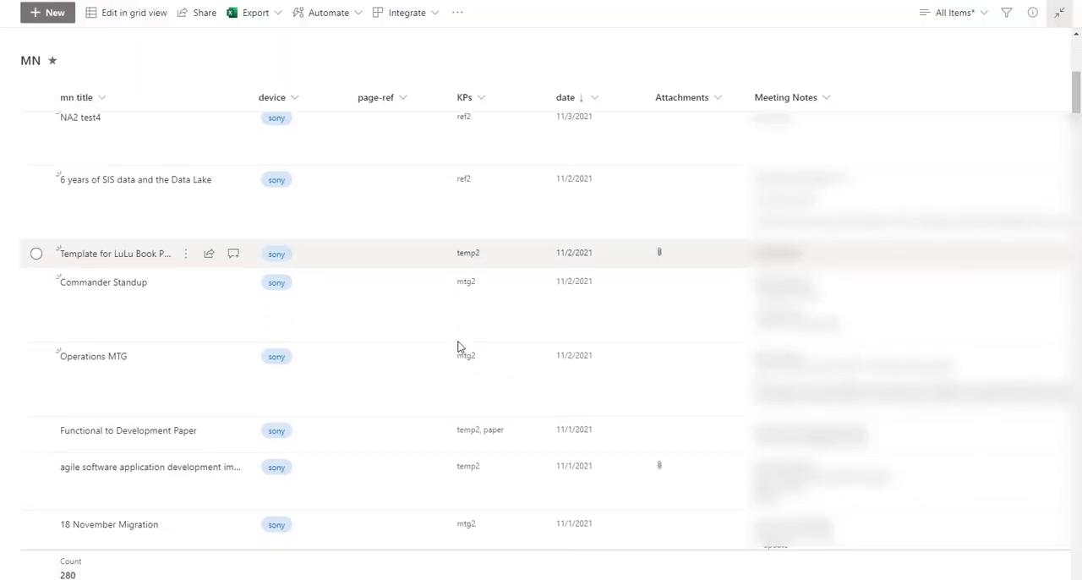
scroll(459, 346, "up", 1)
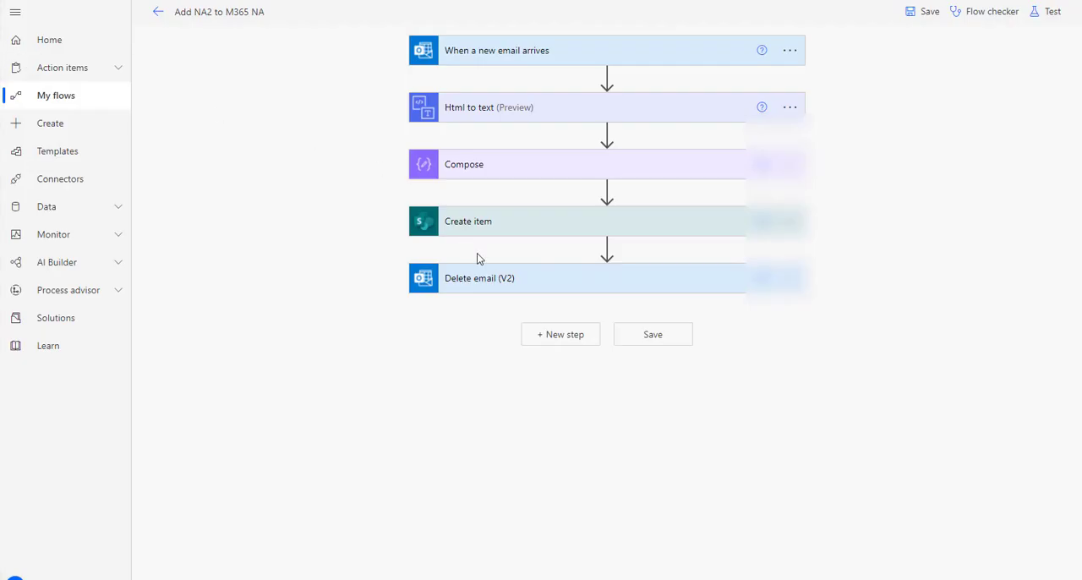
Step: Review the advanced options of the "When a new email arrives" trigger, including its Subject Filter, and collapse it again
left_click(482, 52)
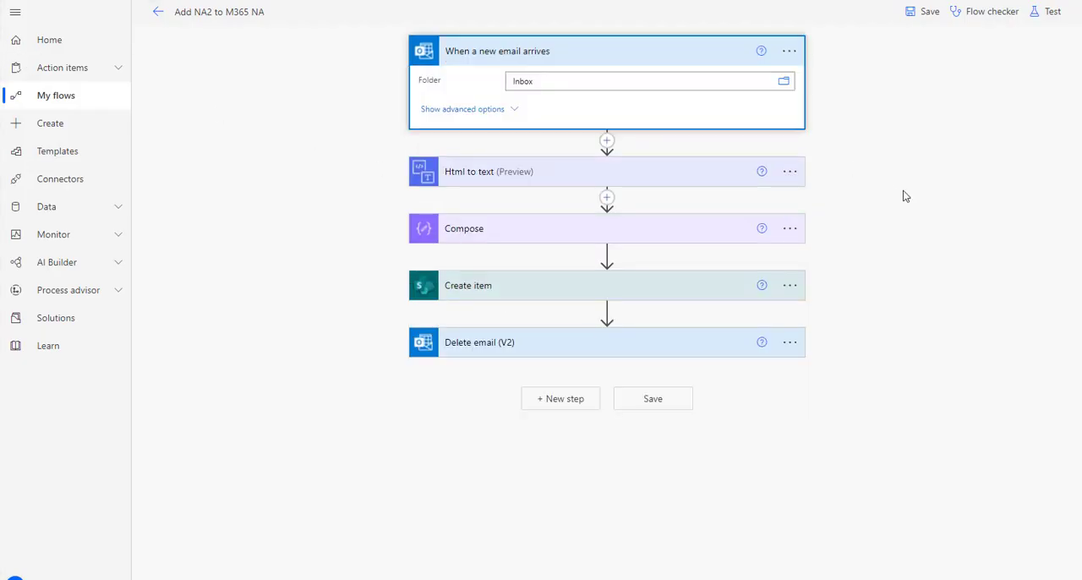
left_click(473, 110)
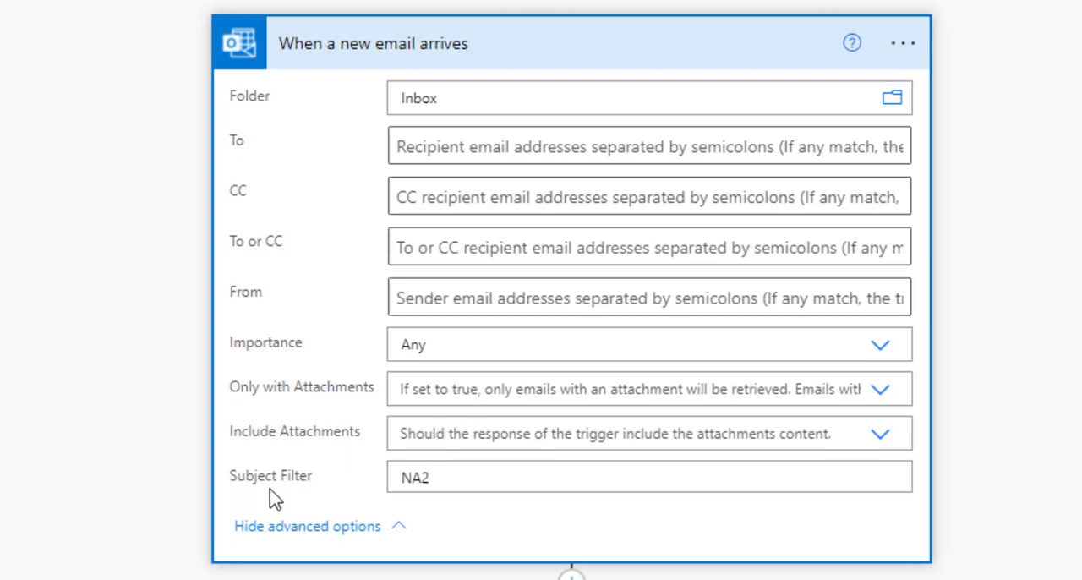
left_click(439, 474)
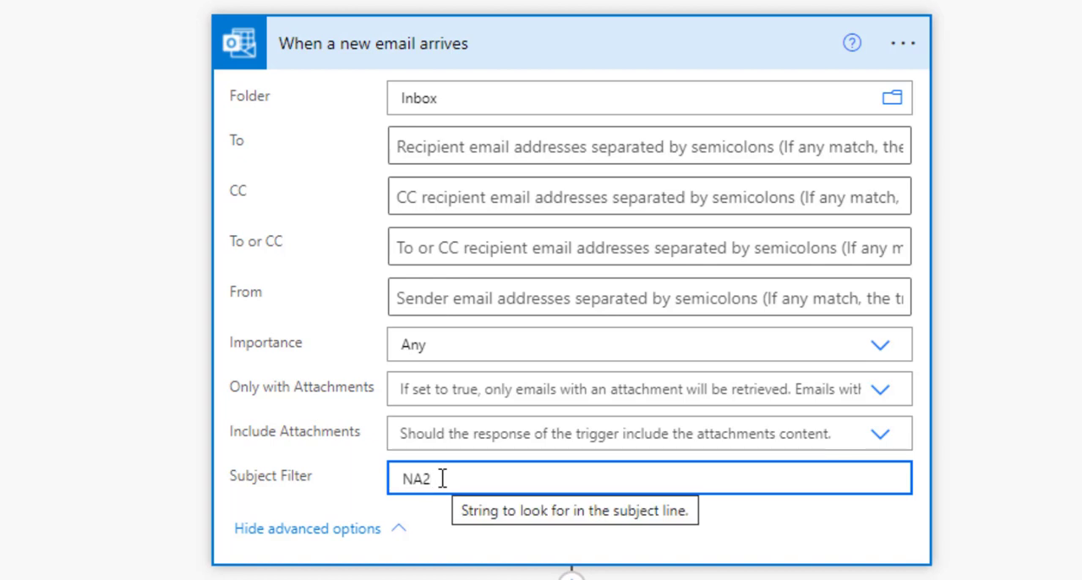
left_click_drag(442, 478, 391, 481)
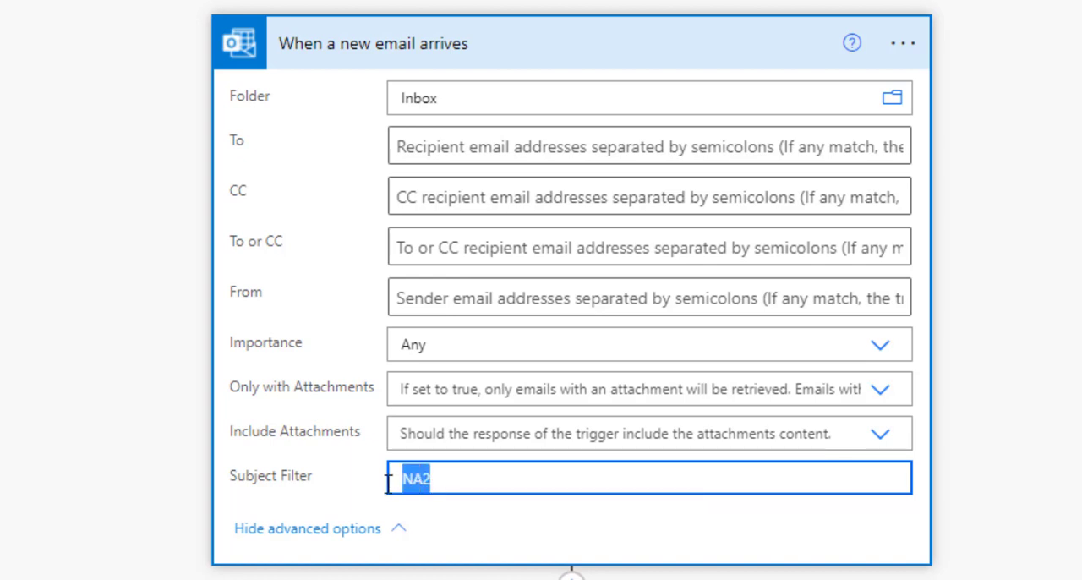
left_click(443, 477)
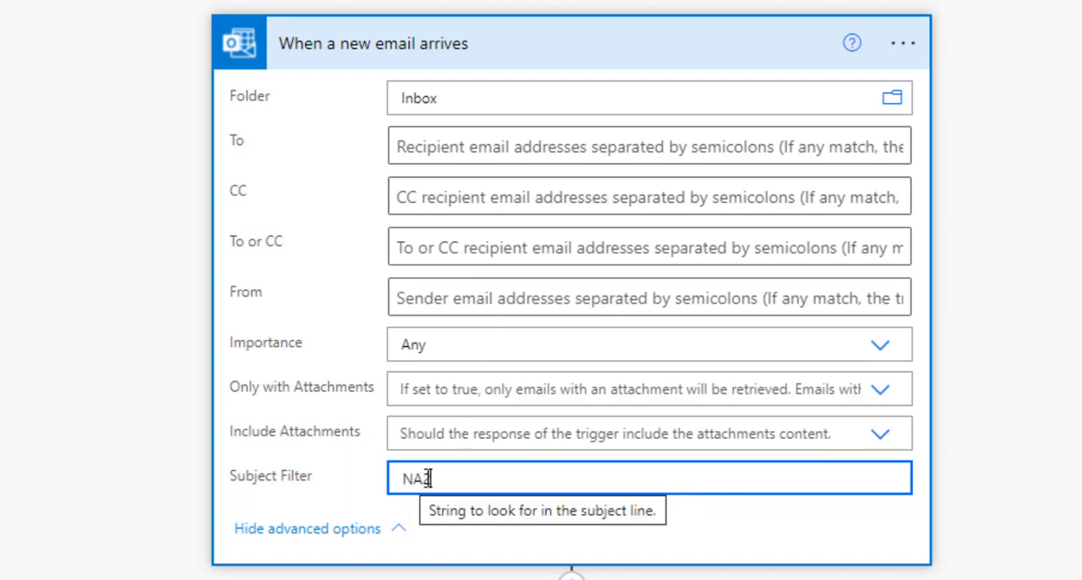
left_click(521, 45)
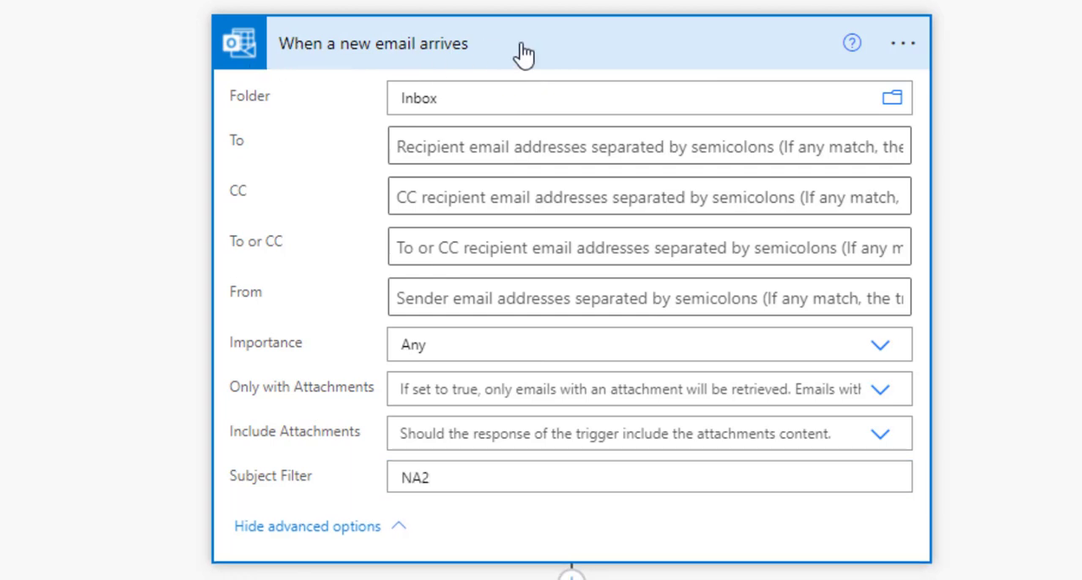
left_click(523, 52)
Step: Expand the Html to text and Compose actions to inspect their content and inputs
left_click(454, 161)
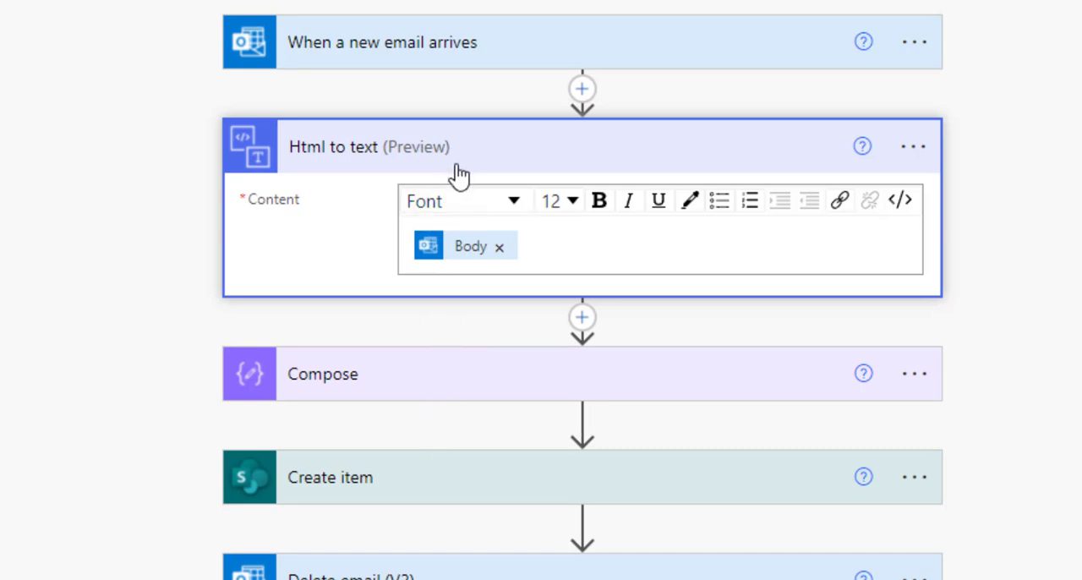
mouse_move(473, 261)
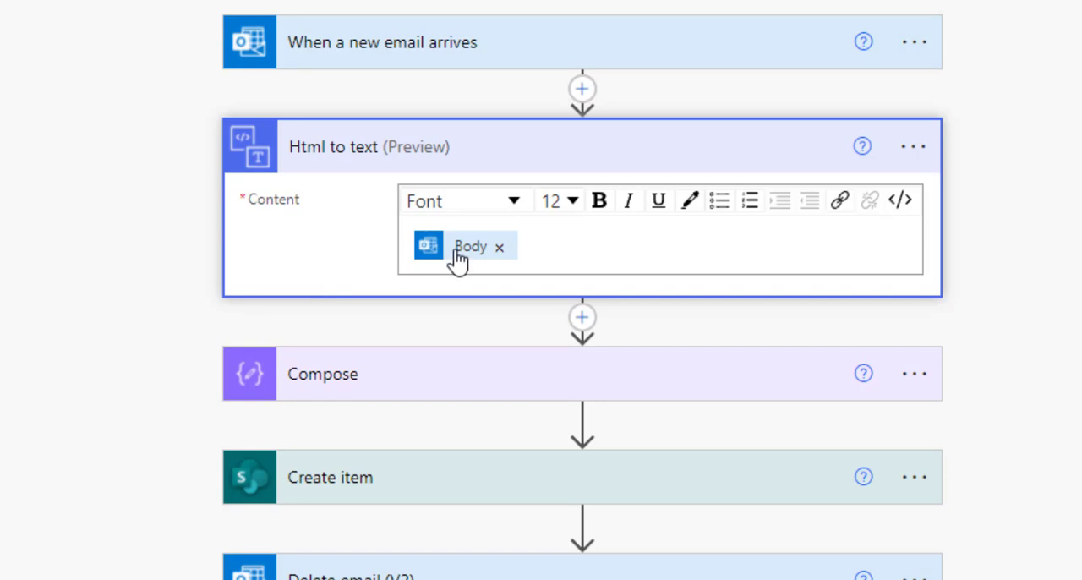
left_click(437, 381)
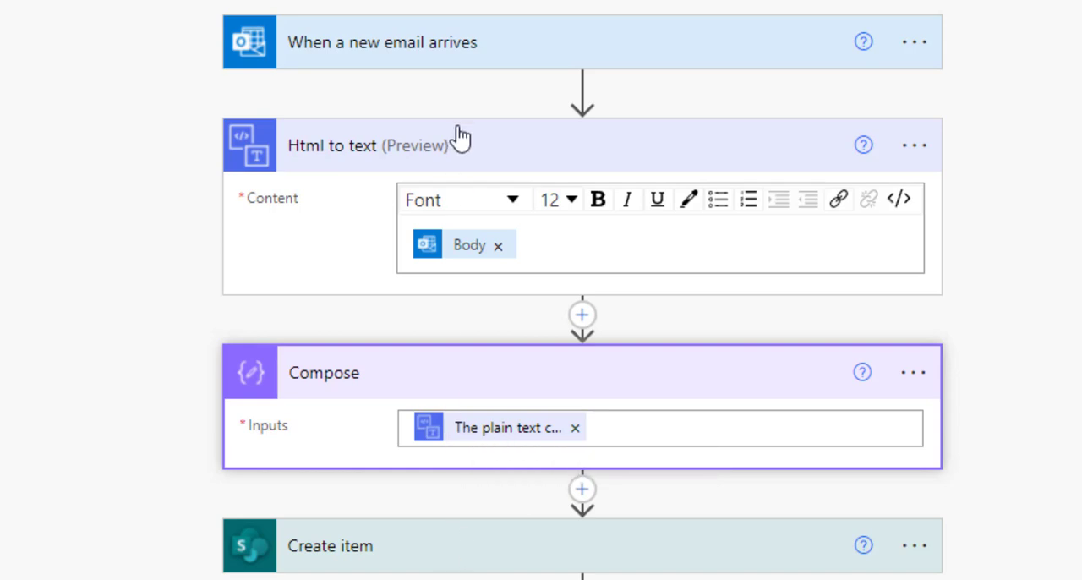
Step: Expand the Create item action and inspect how its date and Meeting Notes fields are mapped
left_click(459, 558)
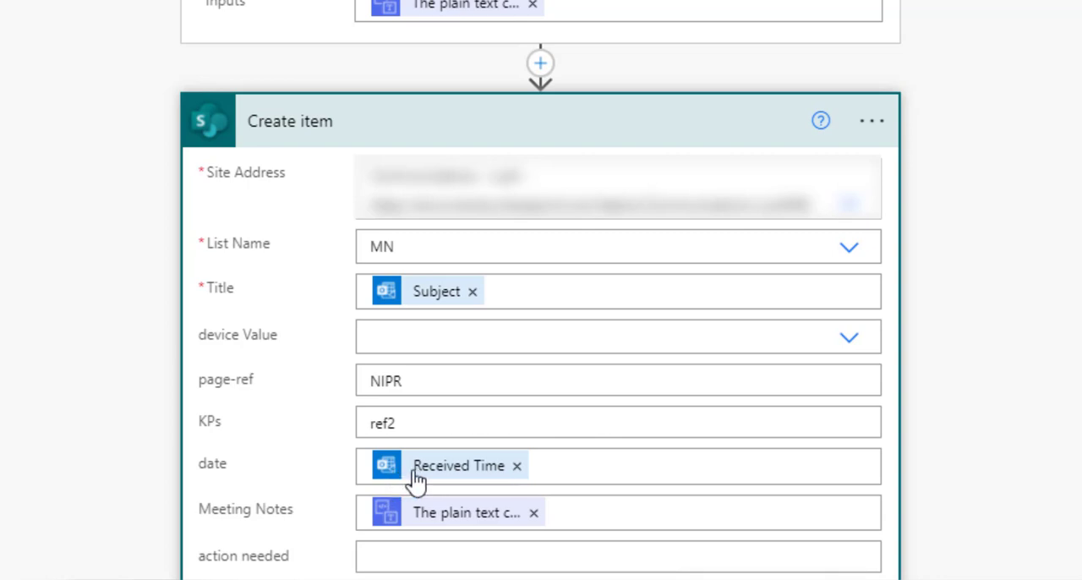
mouse_move(447, 480)
mouse_move(399, 534)
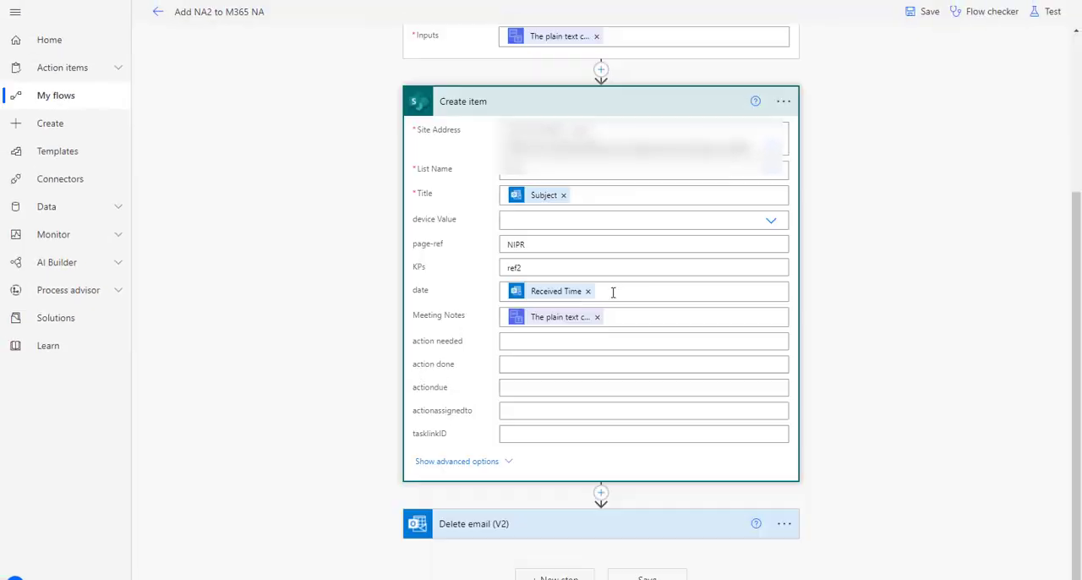
Step: Inspect the dynamic content available for Create item's Title, date and action needed fields, and collapse the action
left_click(594, 196)
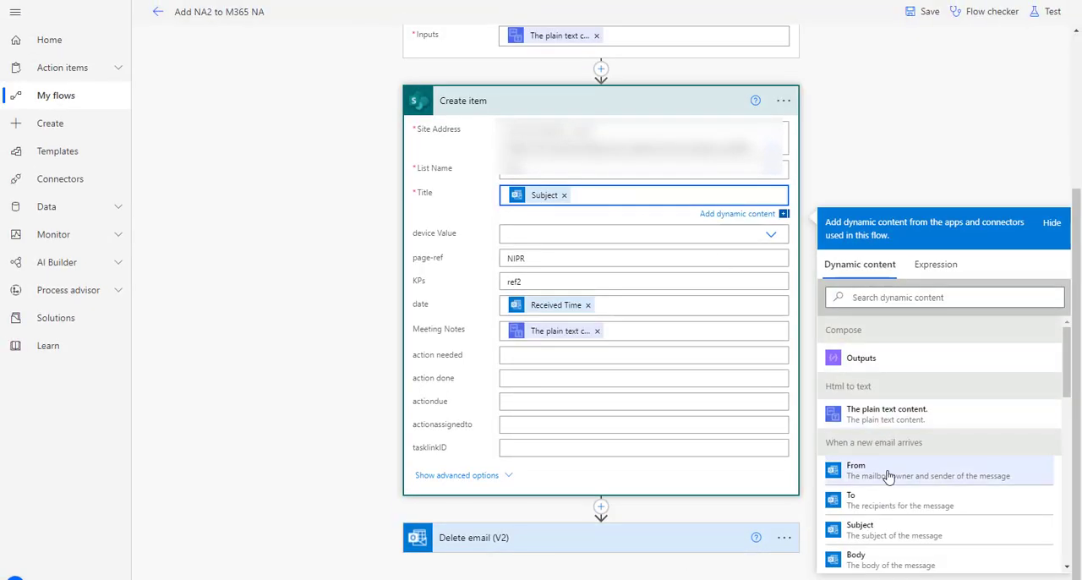
scroll(888, 476, "down", 3)
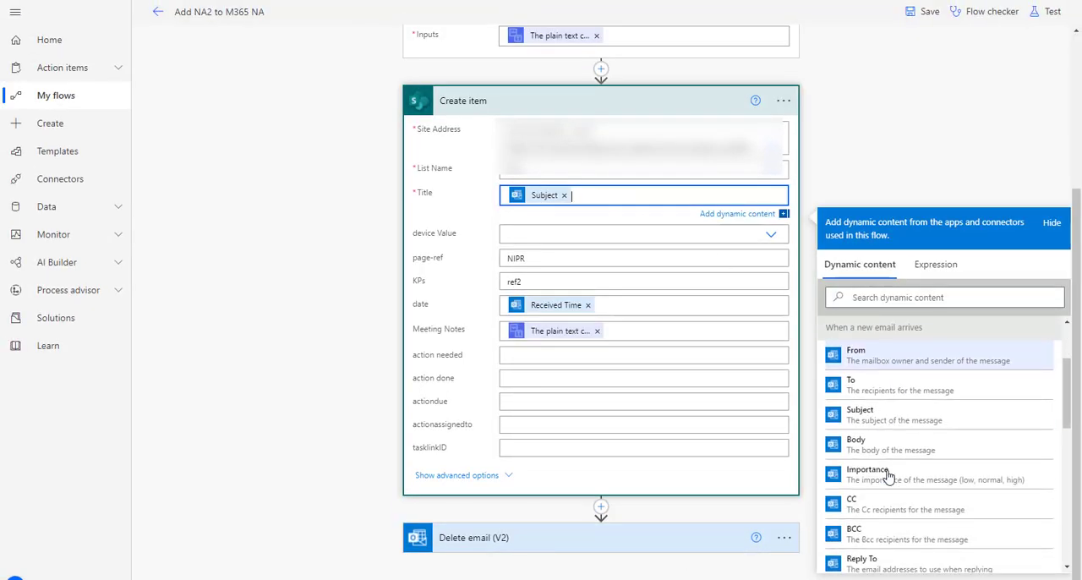
left_click(595, 313)
scroll(903, 550, "down", 1)
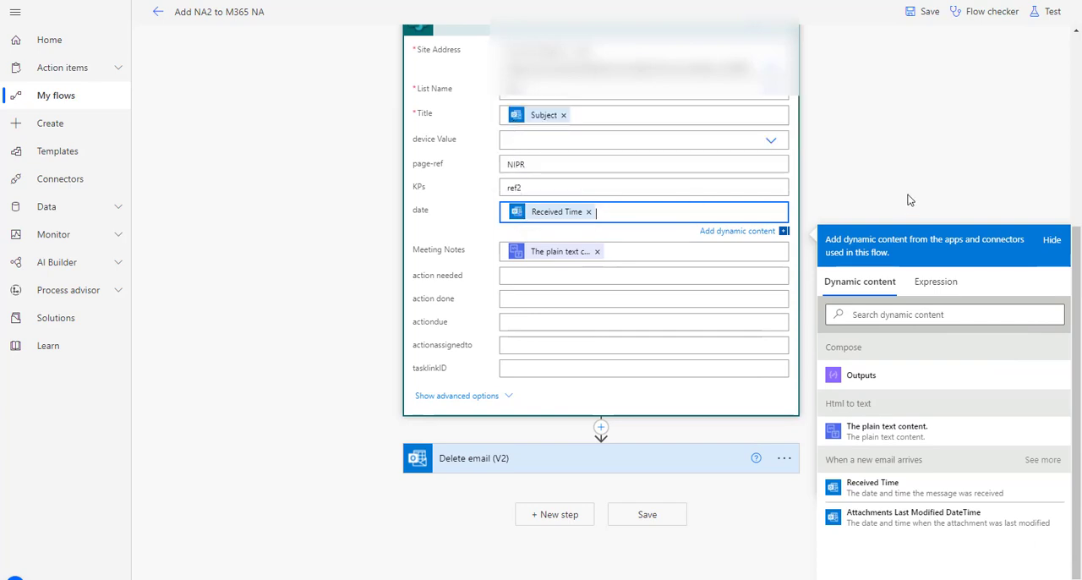
left_click(539, 274)
scroll(930, 471, "down", 2)
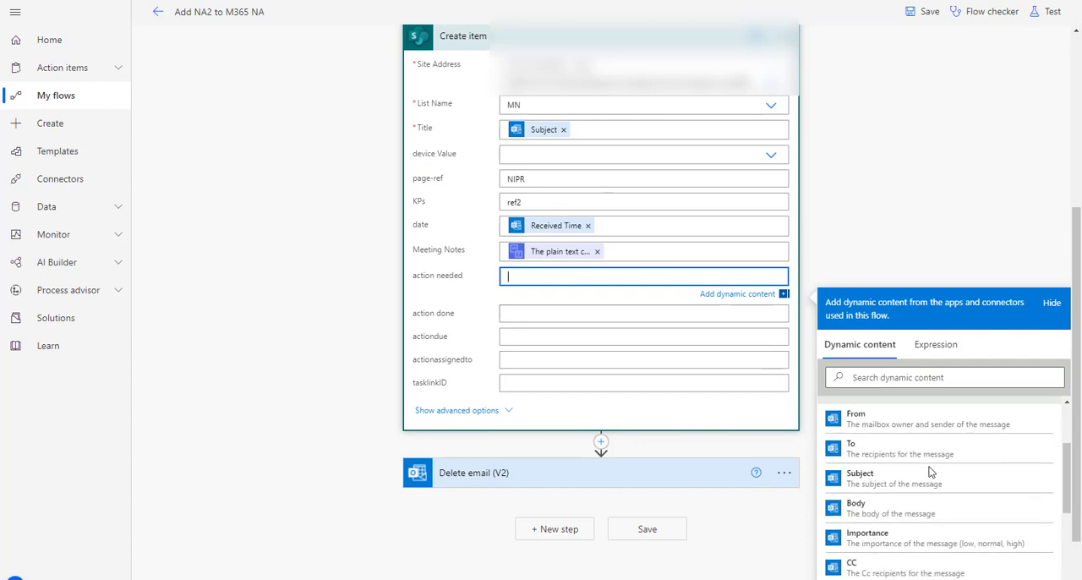
scroll(929, 471, "down", 5)
scroll(930, 471, "up", 8)
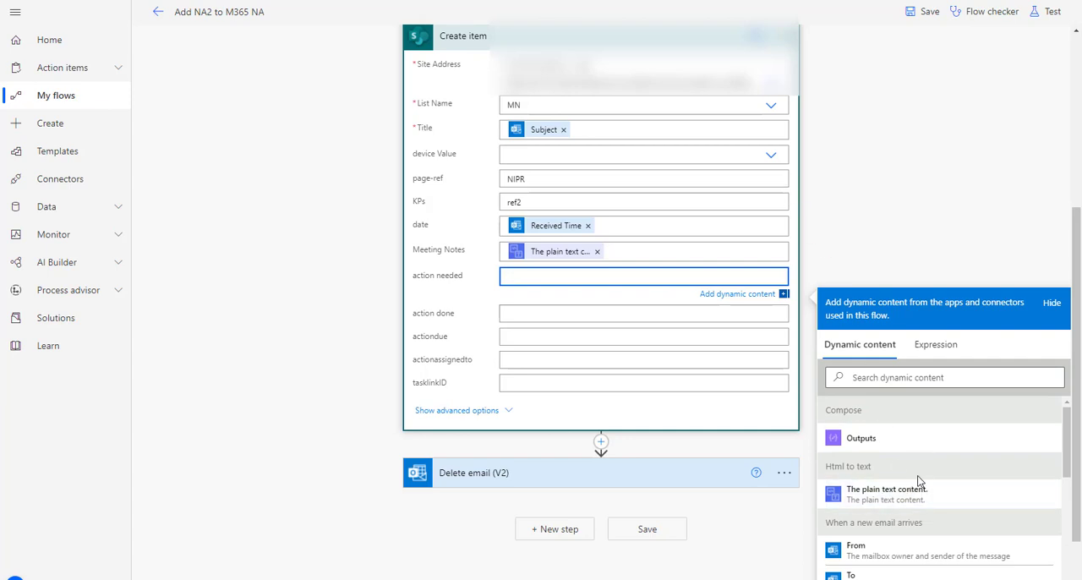
left_click(906, 177)
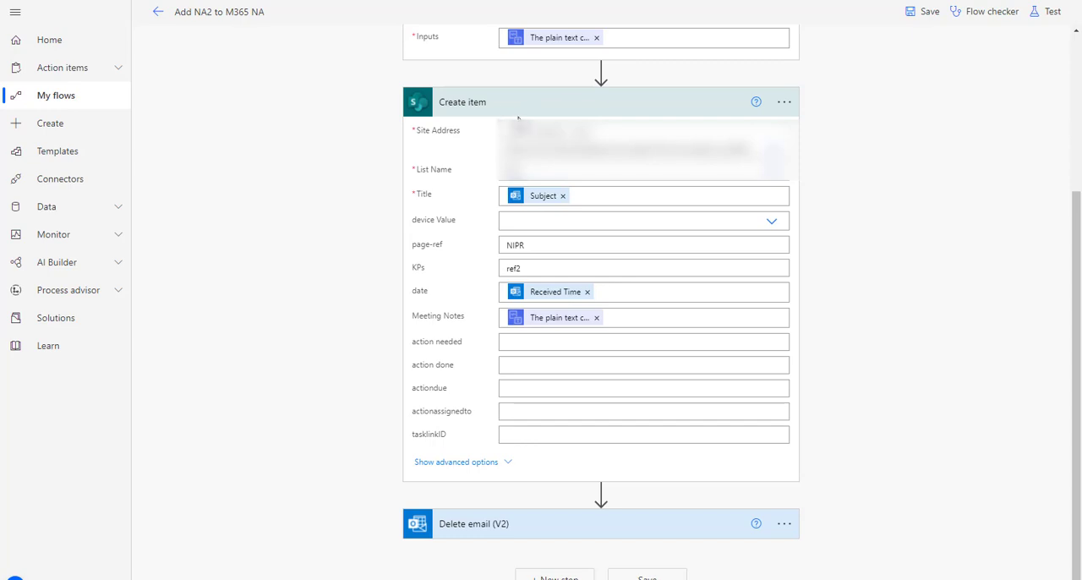
left_click(540, 104)
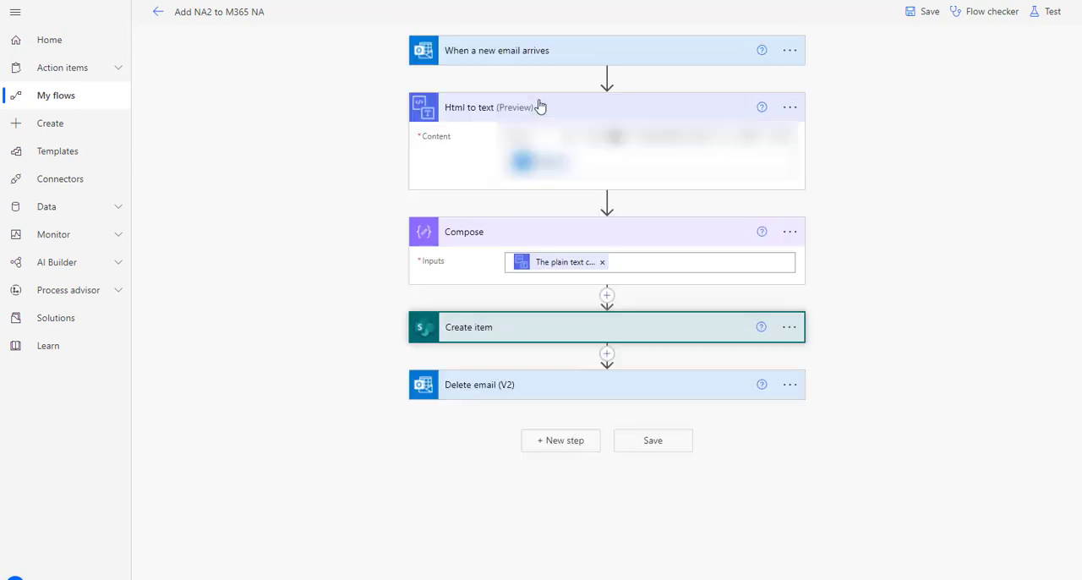
Step: Expand Delete email (V2) and look through the dynamic content available for its Message Id field
left_click(541, 390)
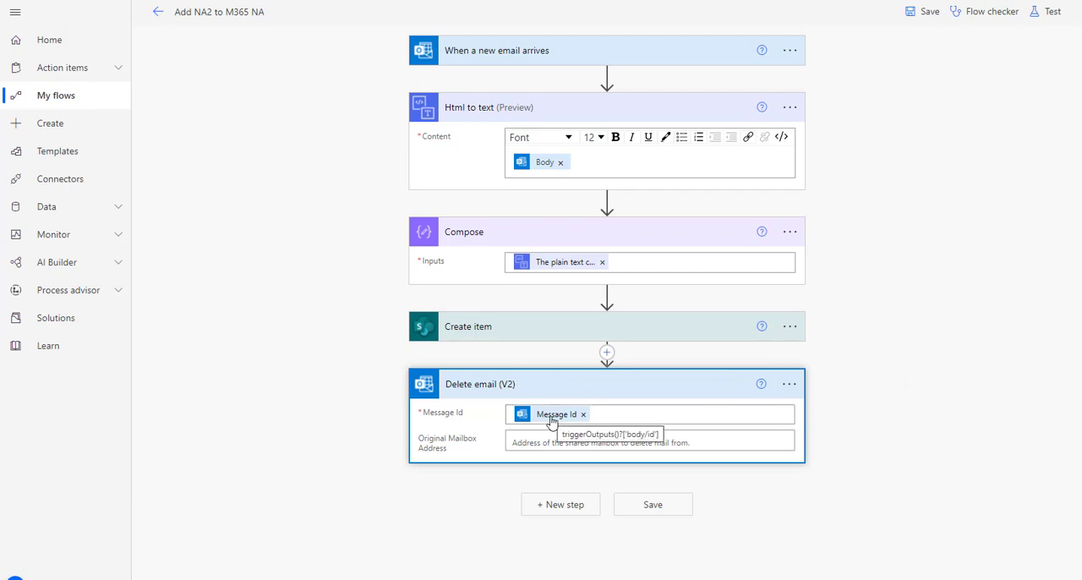
left_click(596, 413)
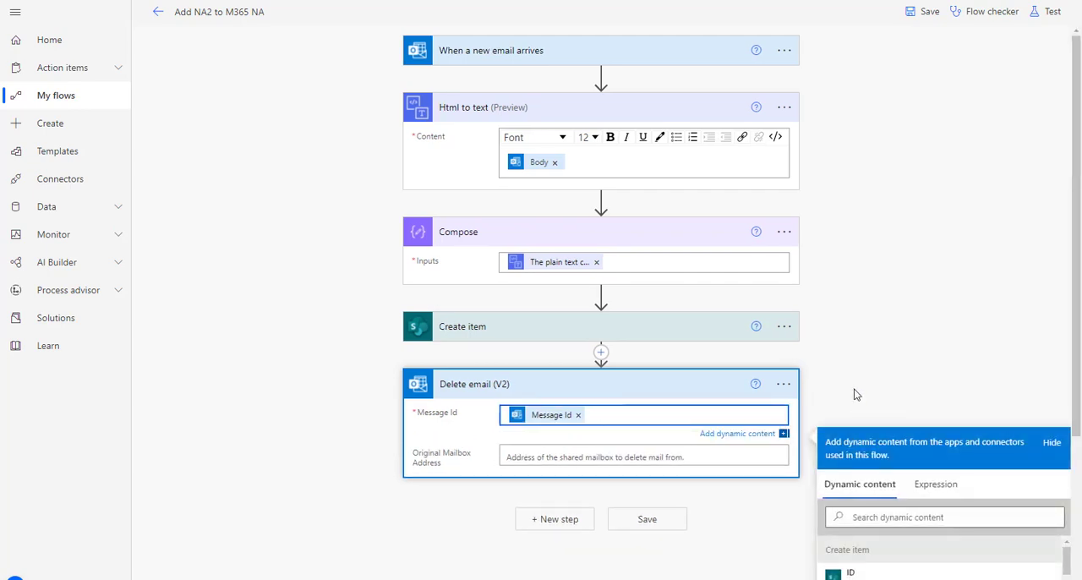
scroll(899, 301, "down", 2)
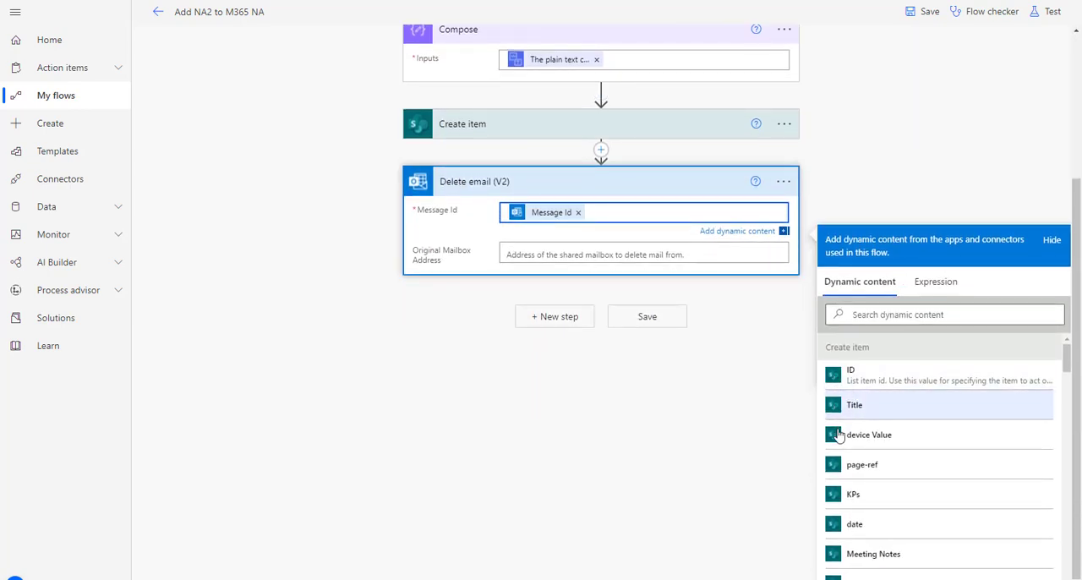
scroll(895, 420, "down", 10)
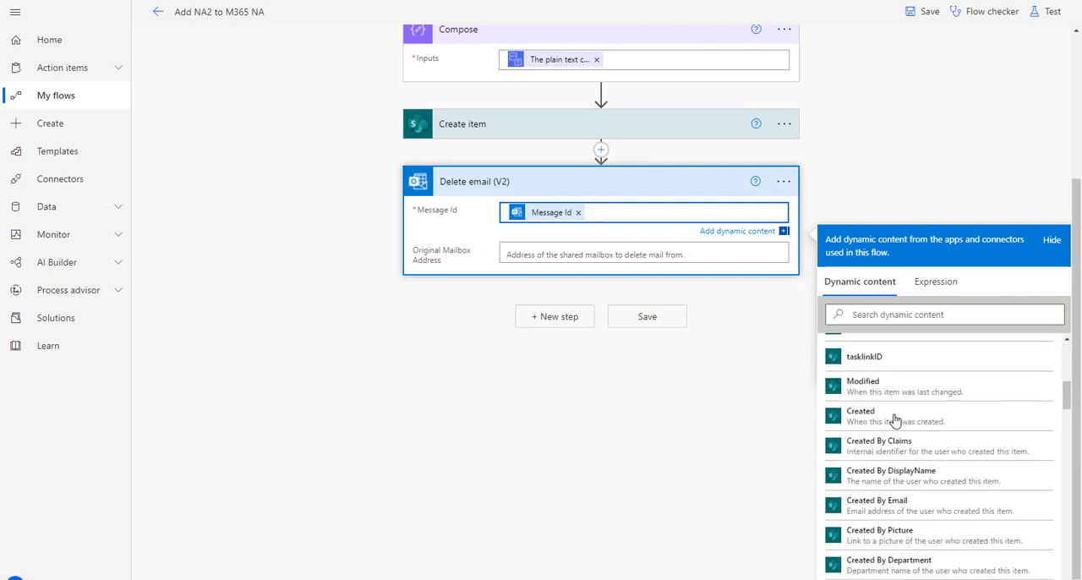
scroll(894, 420, "down", 6)
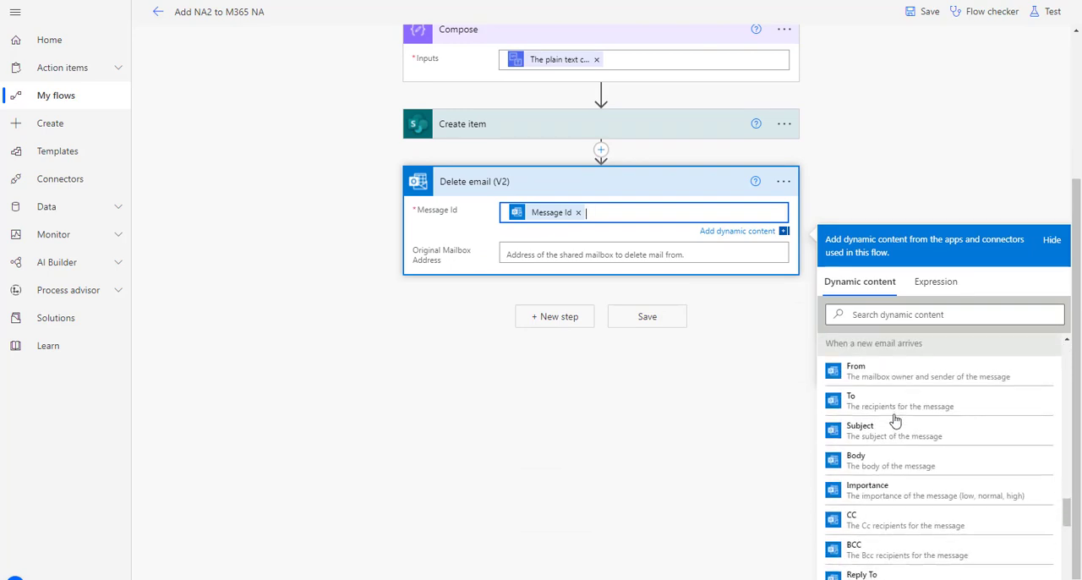
scroll(893, 415, "up", 3)
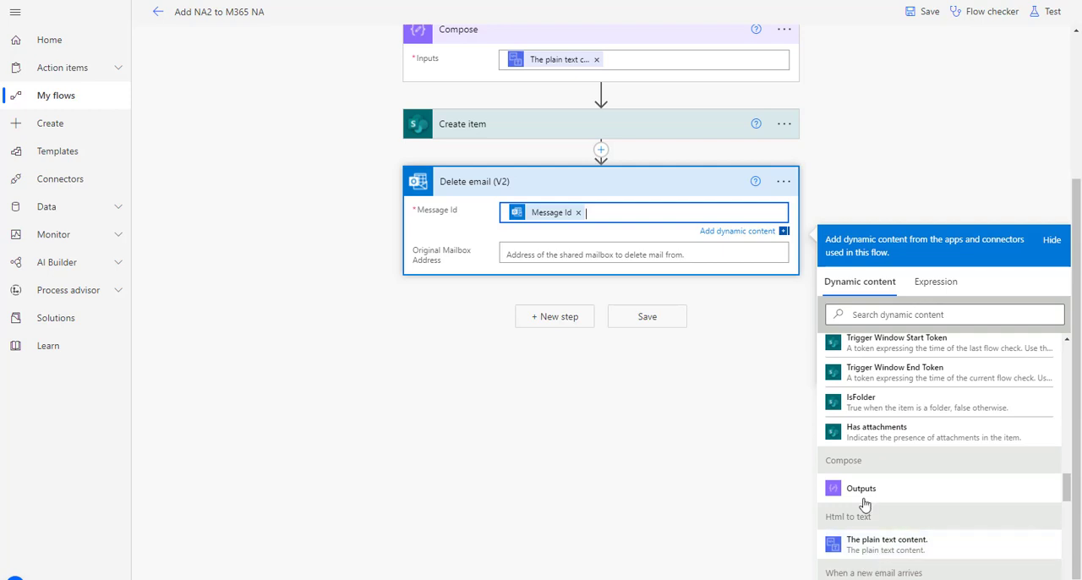
scroll(906, 505, "down", 4)
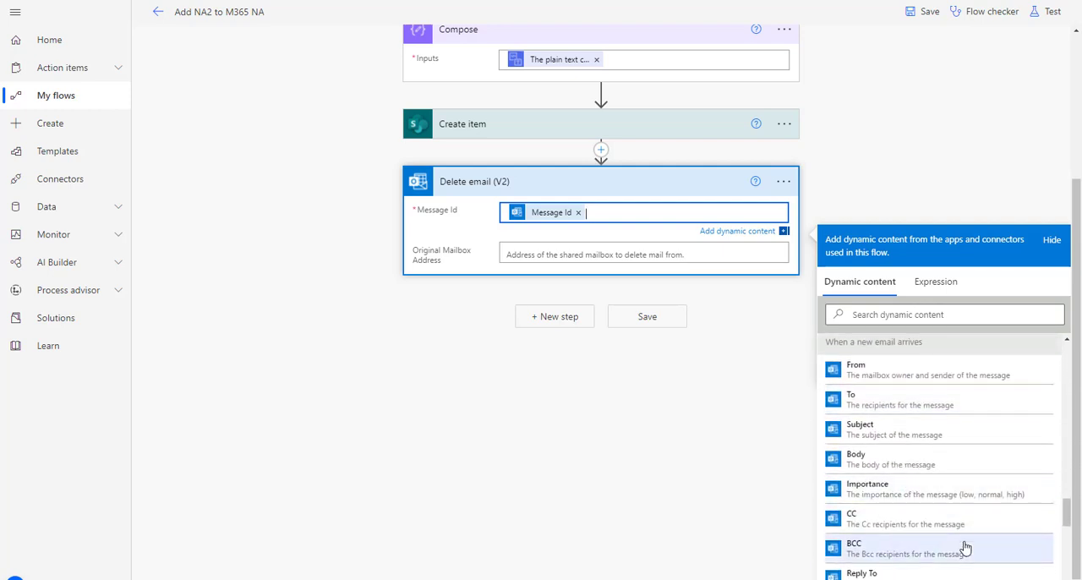
scroll(930, 437, "down", 4)
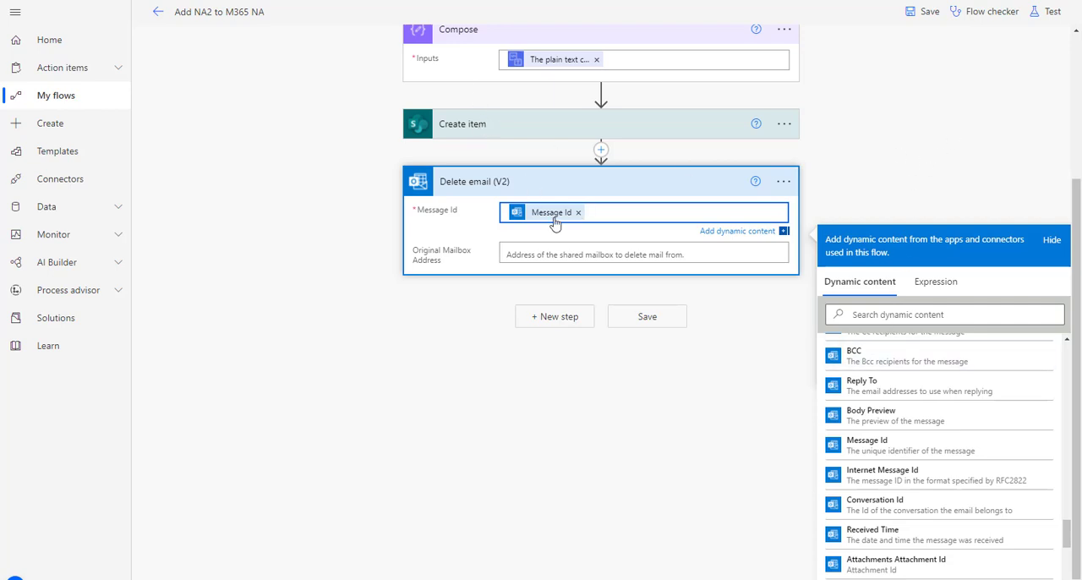
left_click(884, 149)
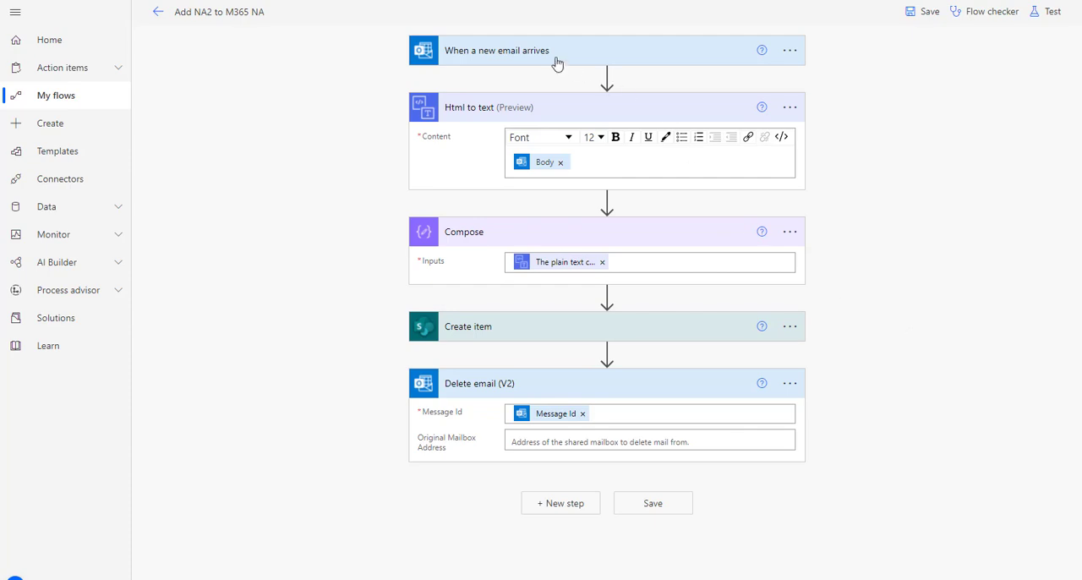
Step: Collapse the Html to text, Compose and Delete email (V2) actions
left_click(504, 108)
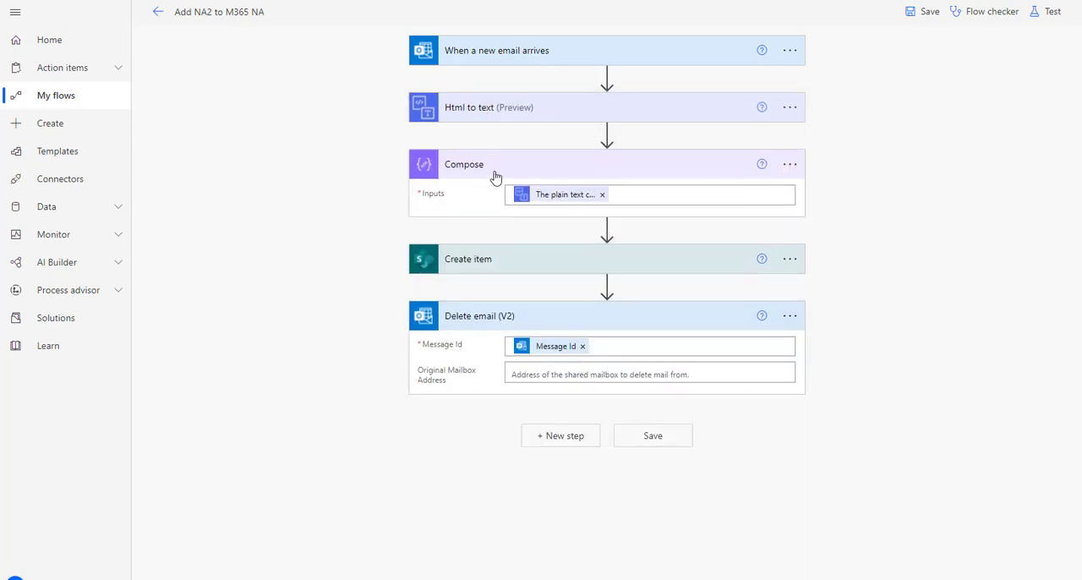
left_click(497, 172)
left_click(505, 279)
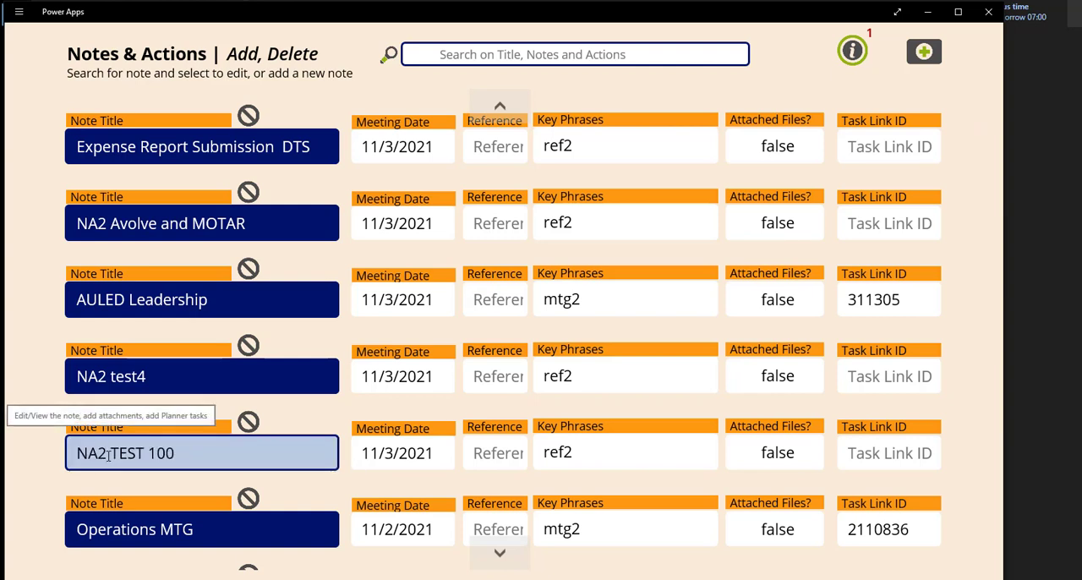
Step: Open the NA2 TEST 100 note in the Notes & Actions app and highlight its notes text
left_click(237, 454)
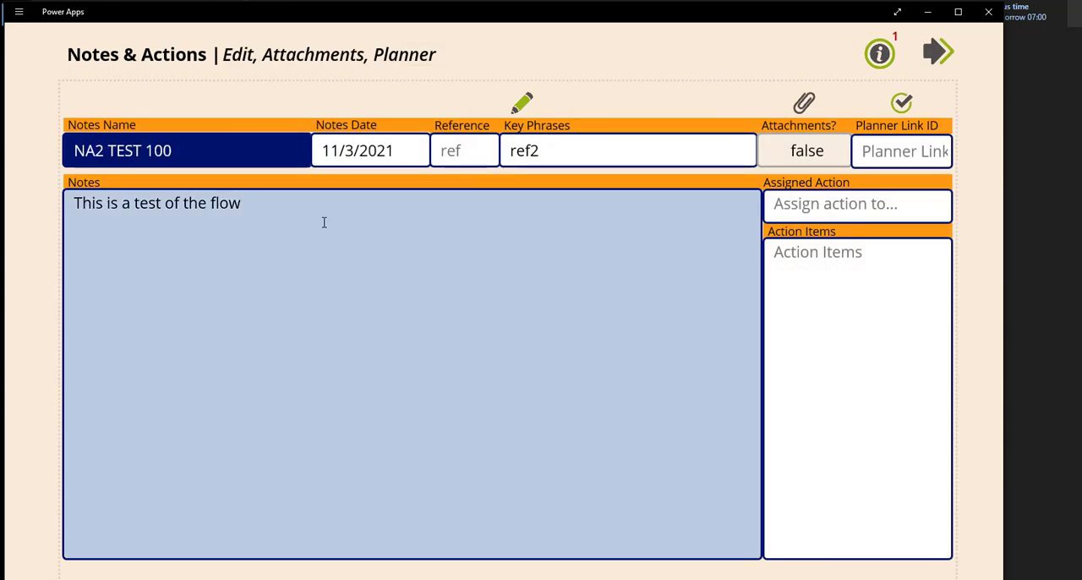
left_click_drag(75, 204, 283, 207)
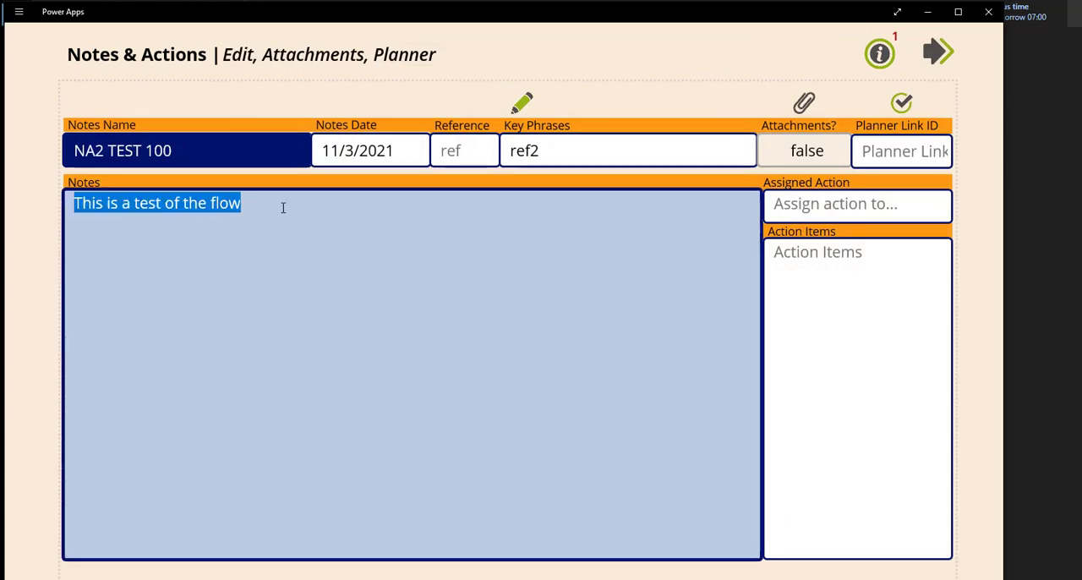